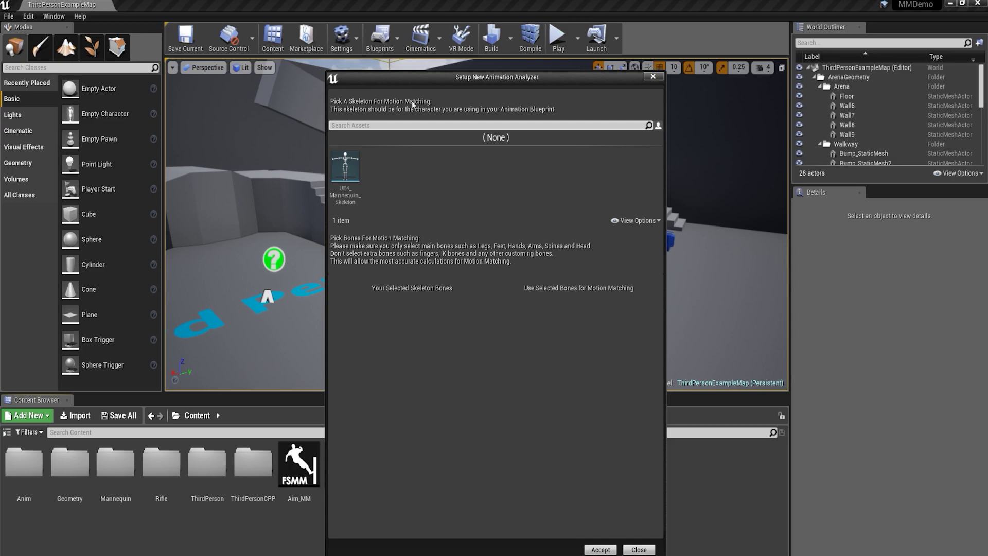
- Pick UE4_Mannequin_Skeleton and enable the pelvis, spine_01 to spine_03, clavicle_l, upperarm_l, lowerarm_l and hand_l bones for motion matching
click(341, 170)
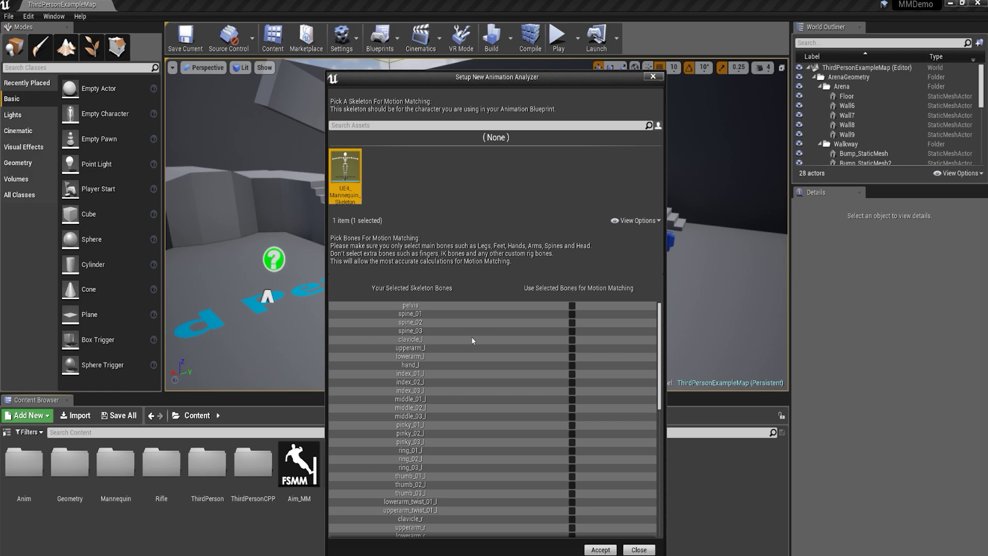
click(415, 312)
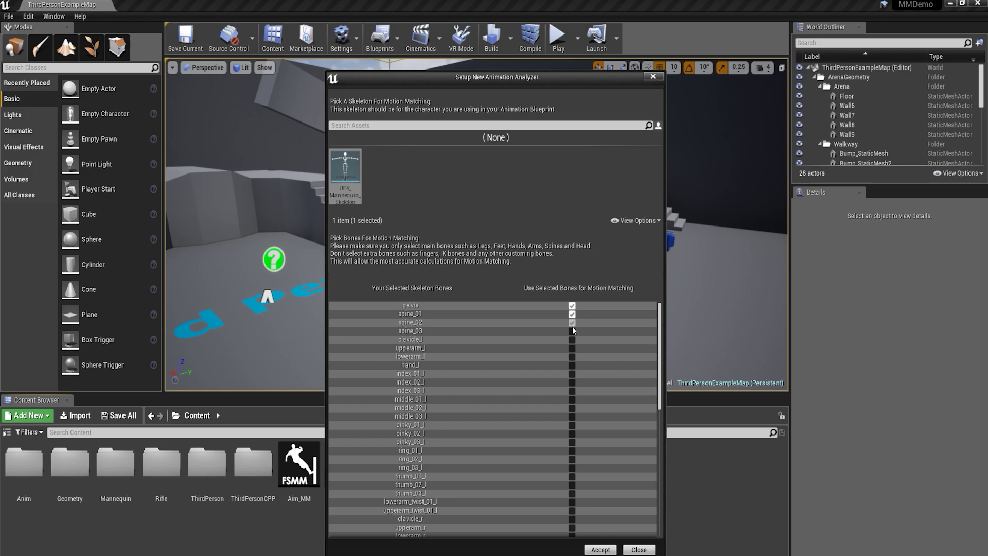
click(572, 356)
click(572, 366)
scroll(481, 380, down, 1)
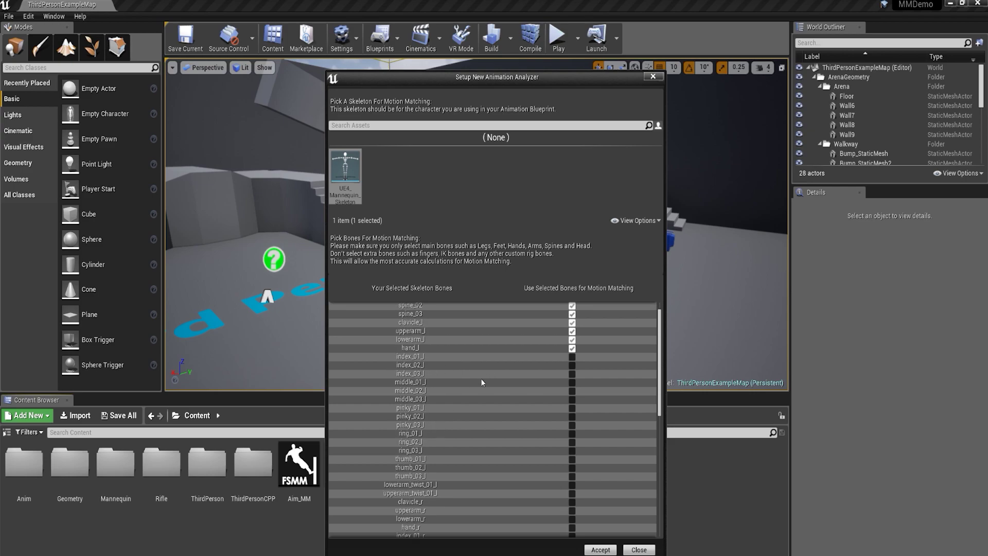
- Enable the right arm bones clavicle_r, upperarm_r, lowerarm_r and hand_r for motion matching
scroll(480, 378, down, 3)
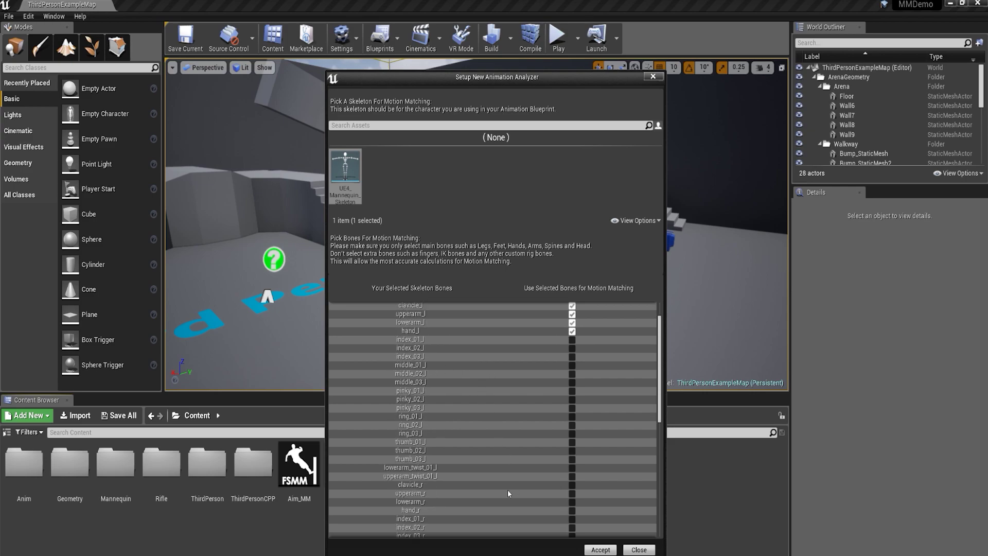
click(572, 459)
click(572, 467)
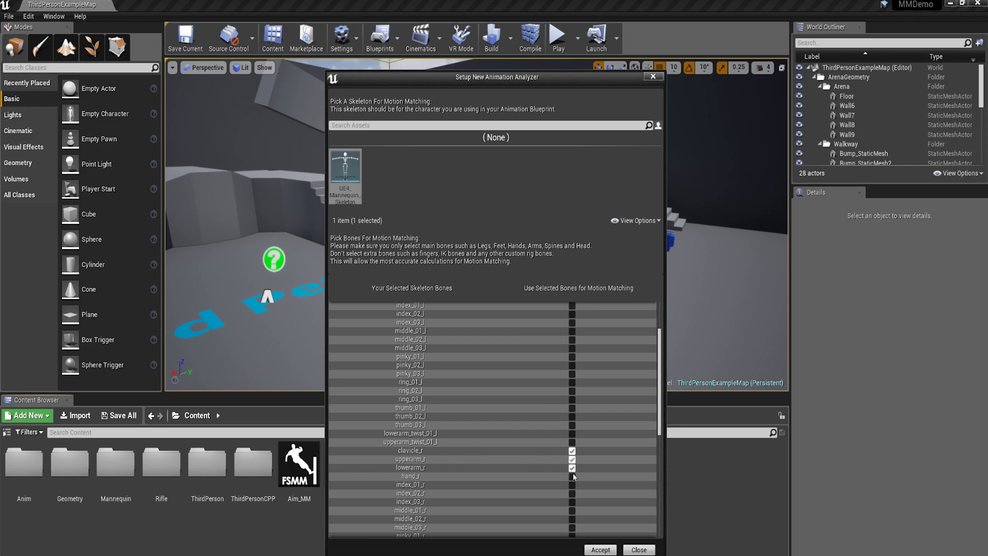
scroll(514, 487, down, 7)
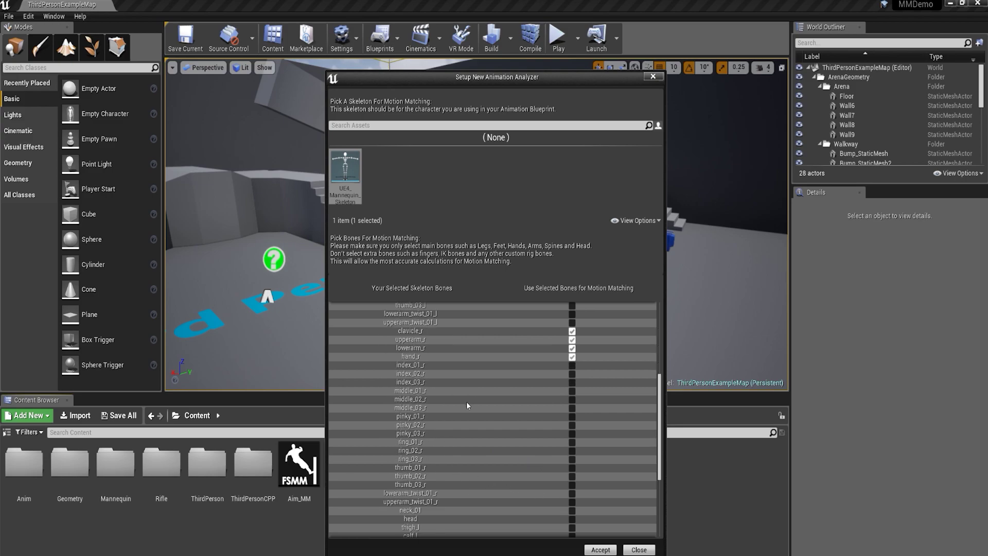
- Enable neck_01, head, and the thigh, calf, foot and ball bones of both legs, skipping the twist bones
click(572, 485)
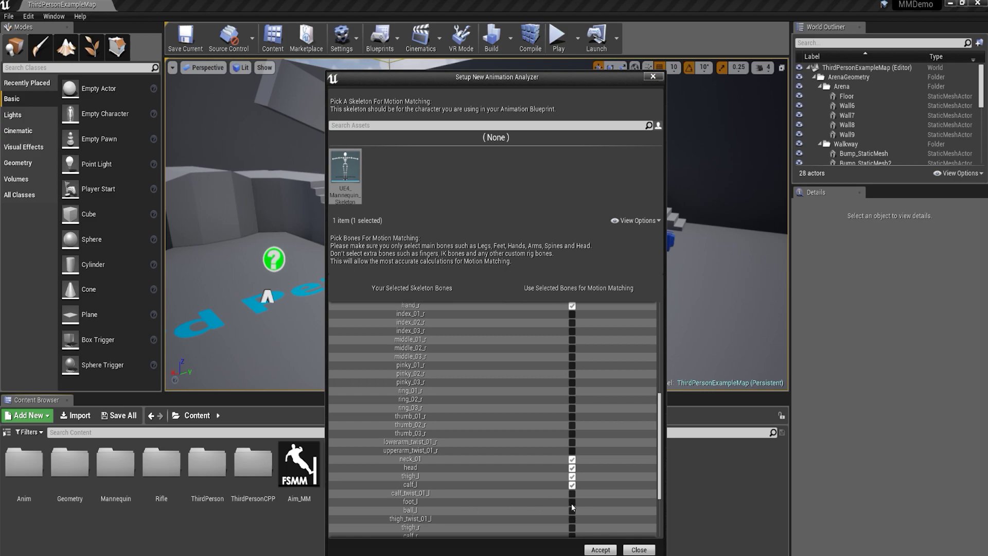
click(573, 510)
click(573, 502)
scroll(563, 476, down, 2)
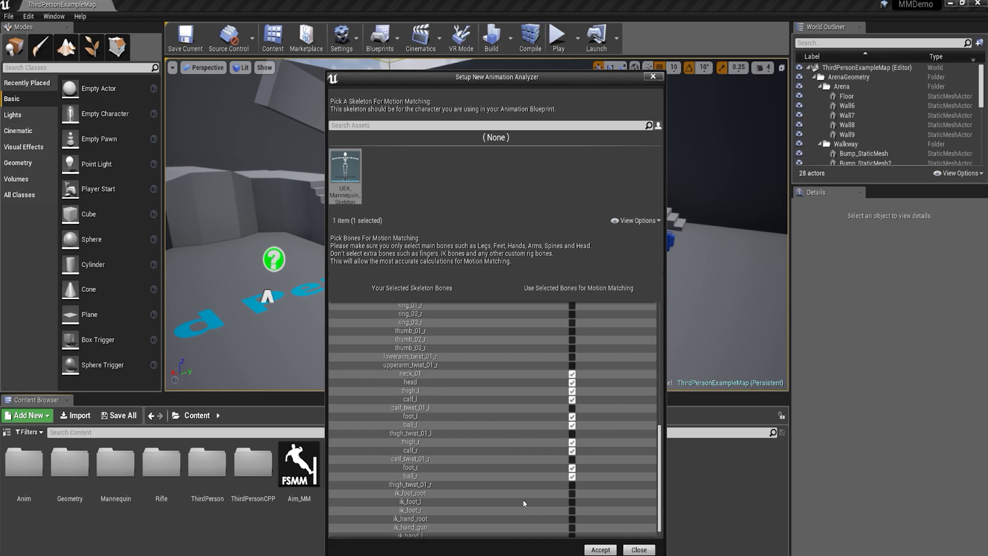
- Review the bone list, accept the analyzer setup, and name the new Animation Analyzer asset WalkJogRun
scroll(522, 486, up, 6)
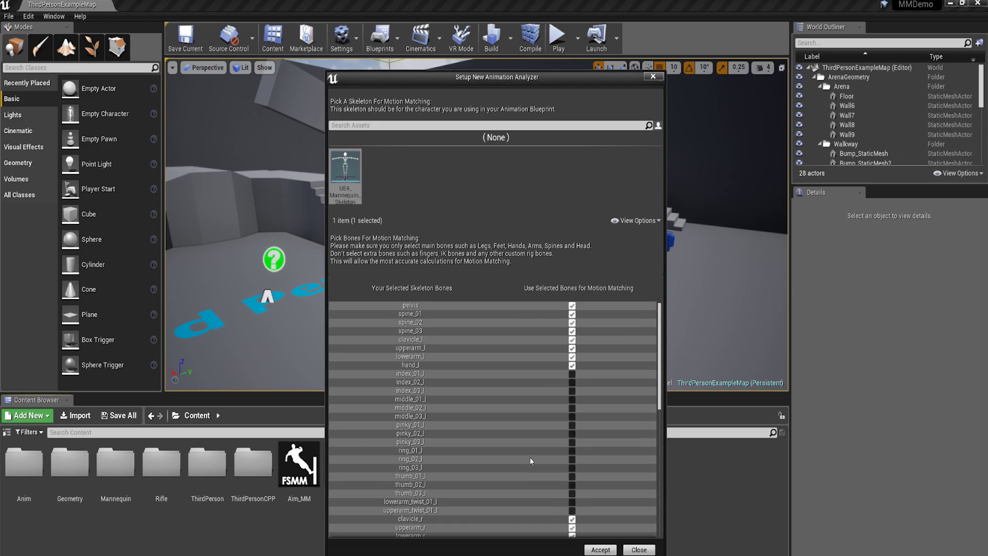
scroll(571, 412, down, 3)
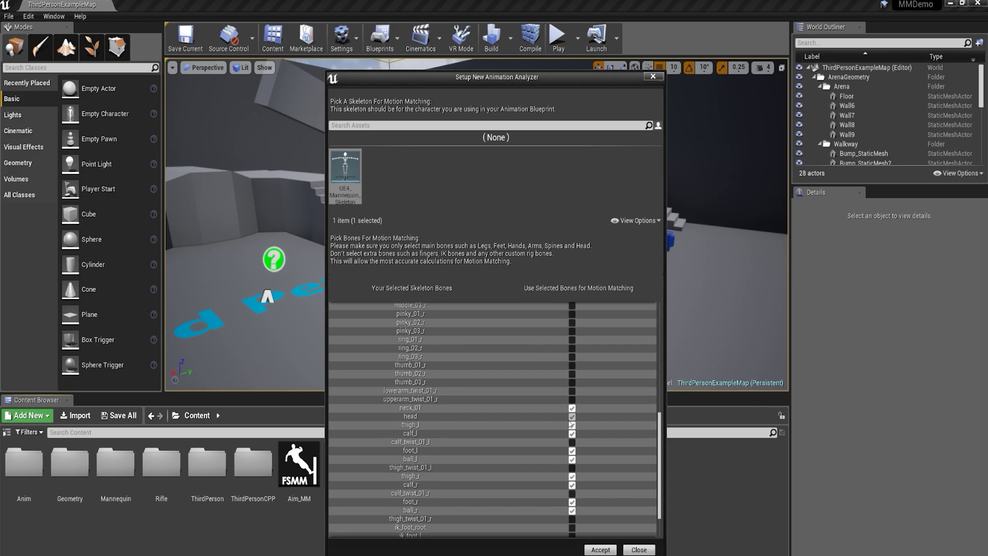
scroll(564, 427, down, 5)
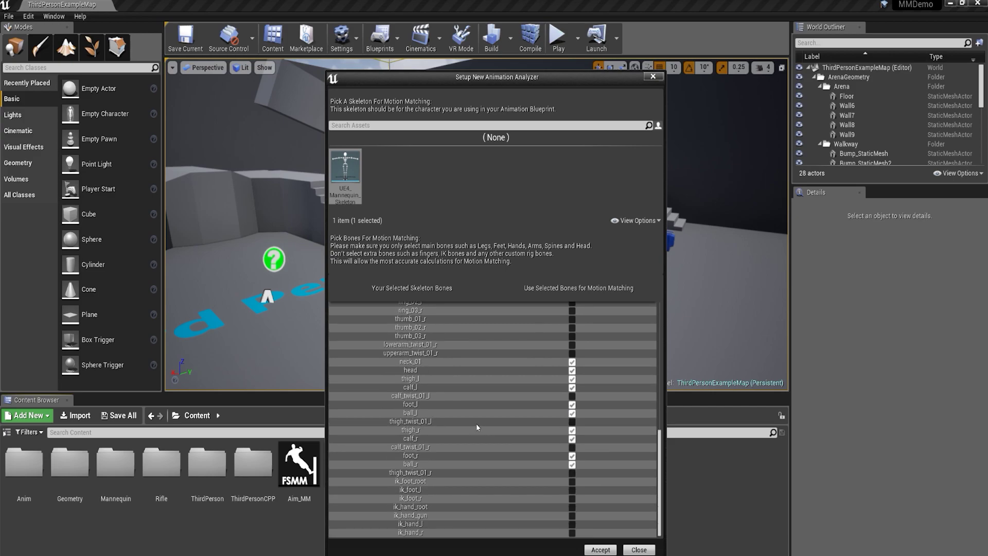
scroll(476, 435, up, 12)
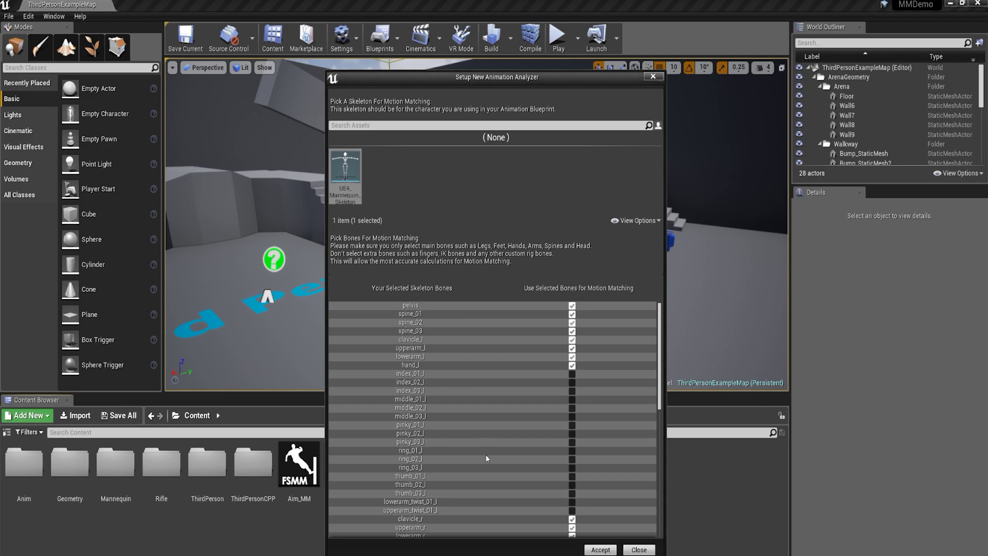
click(598, 550)
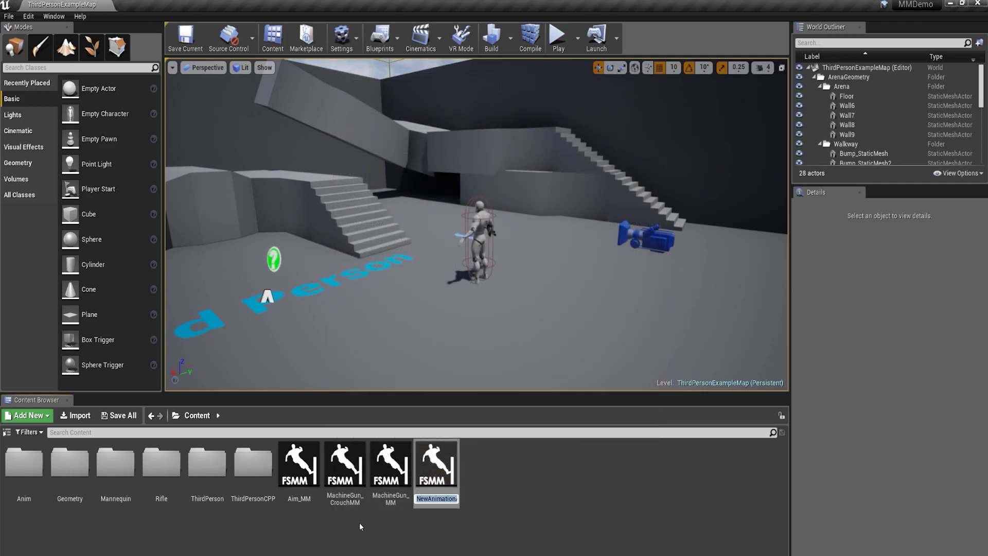
text(WalkJogRun)
key(Return)
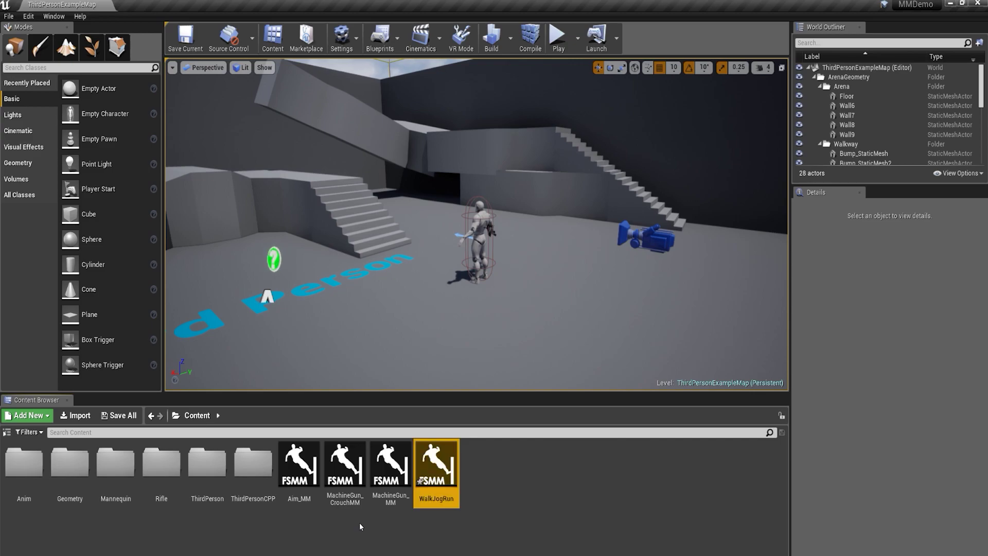
- Open the WalkJogRun analyzer and bring up its Find Animations window
double_click(437, 466)
drag(447, 44, 512, 101)
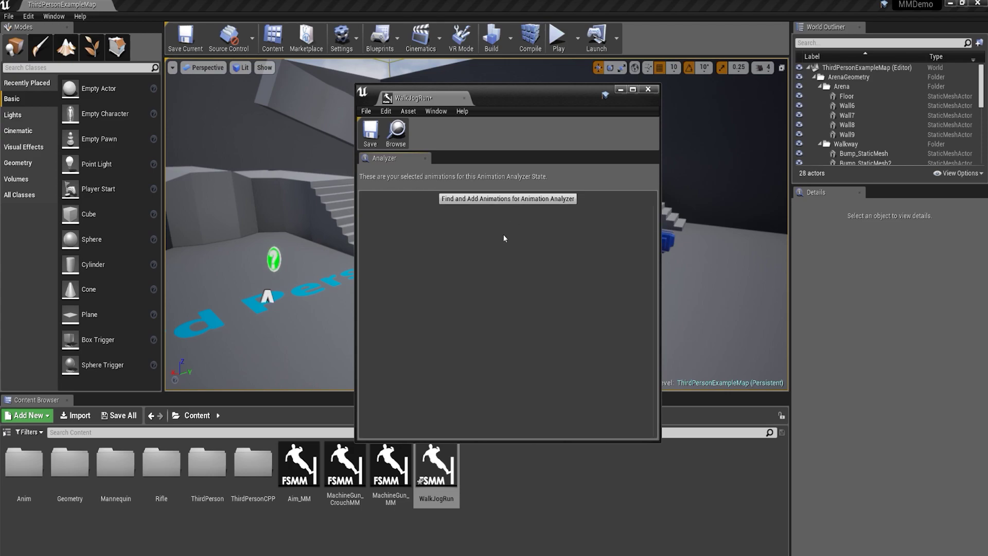
click(481, 199)
drag(508, 83, 528, 80)
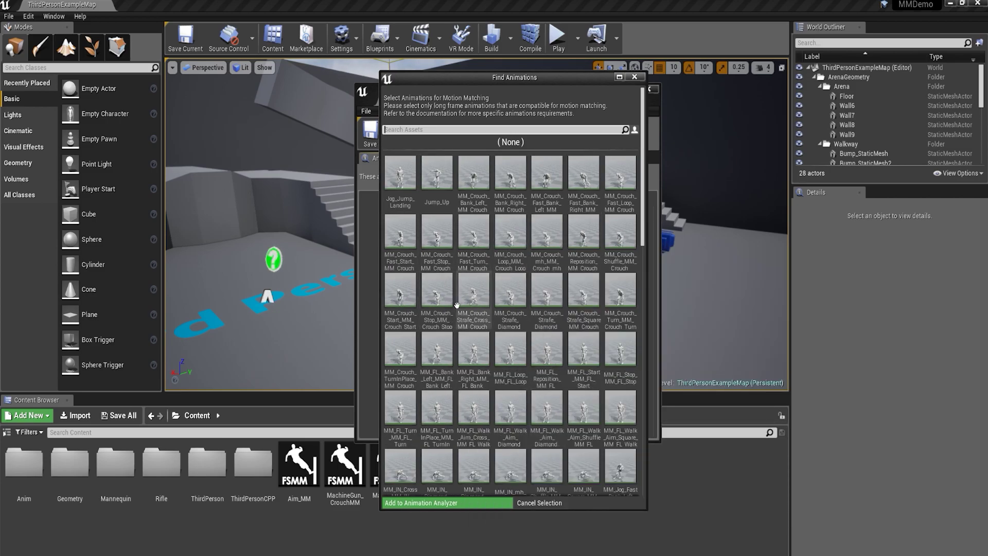
- Filter the animations by "walk" and add everything from MM_Walk_Bank_Left through MM_Walk_TurnInPlace to the analyzer
click(448, 131)
text(walk)
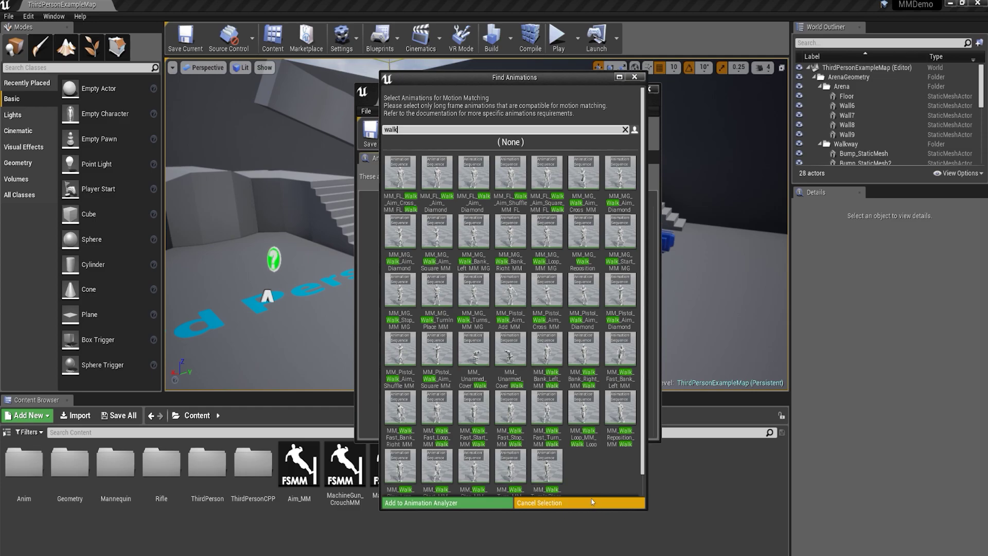
scroll(573, 480, down, 1)
click(547, 448)
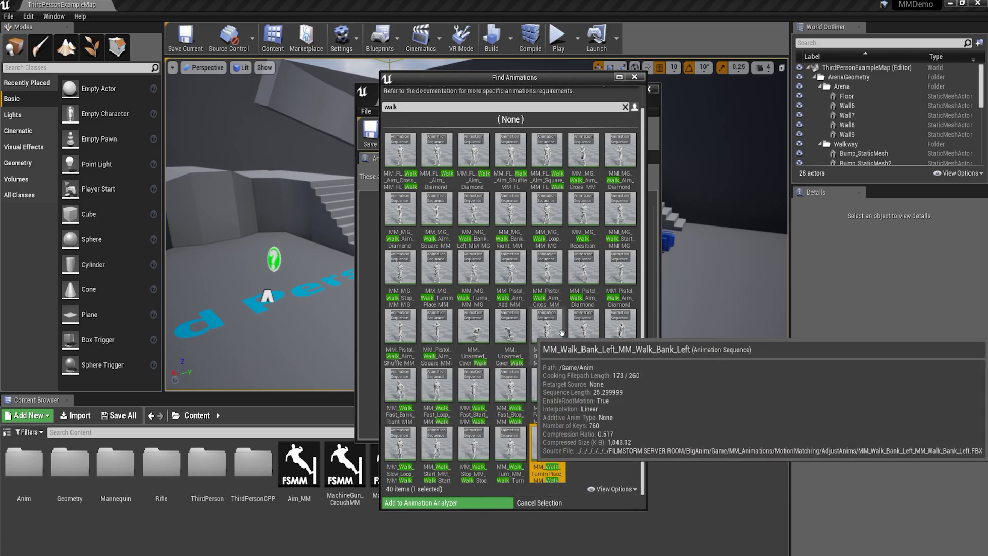
shift+click(547, 326)
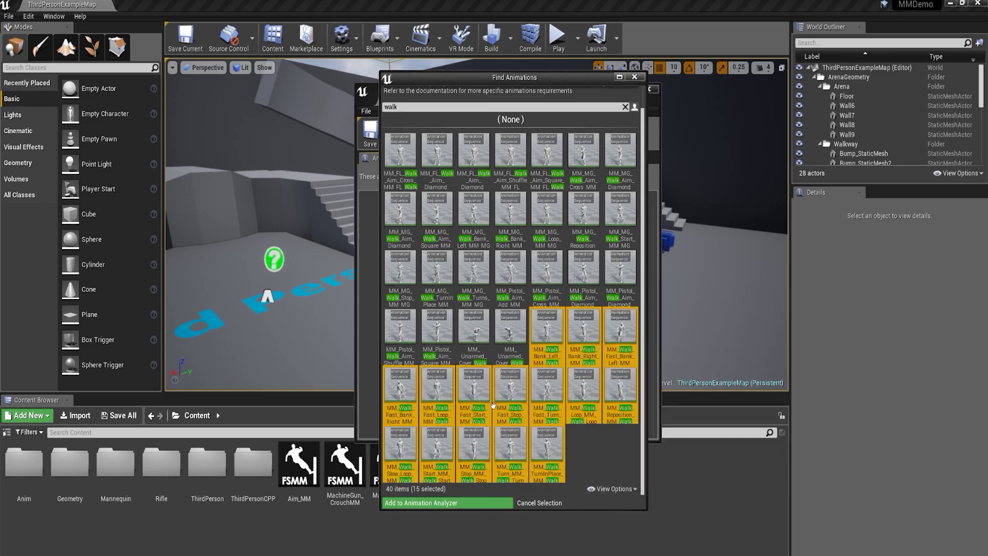
click(431, 503)
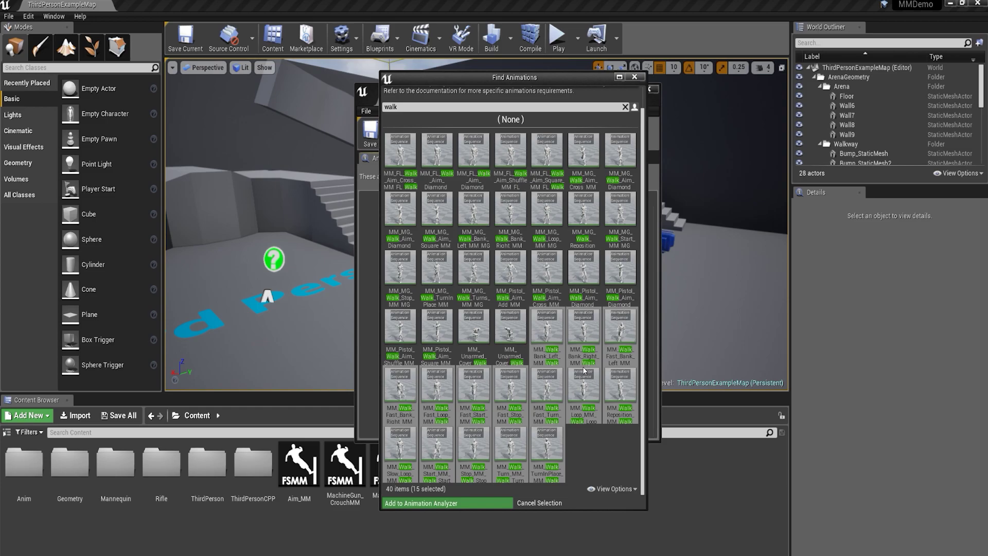
key(Return)
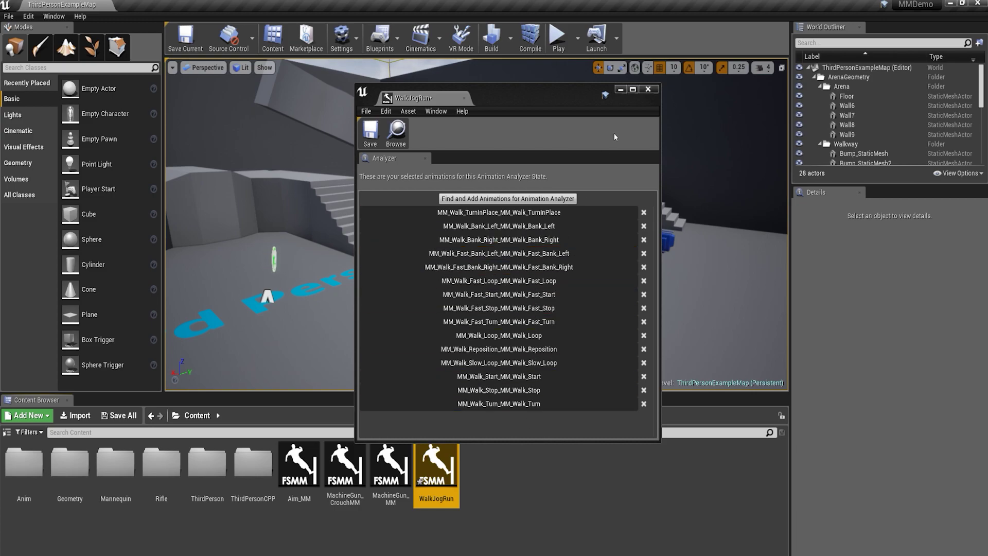
- Close the analyzer editor and rename the WalkJogRun asset to Walk
click(648, 89)
key(F2)
text(Walk)
key(Return)
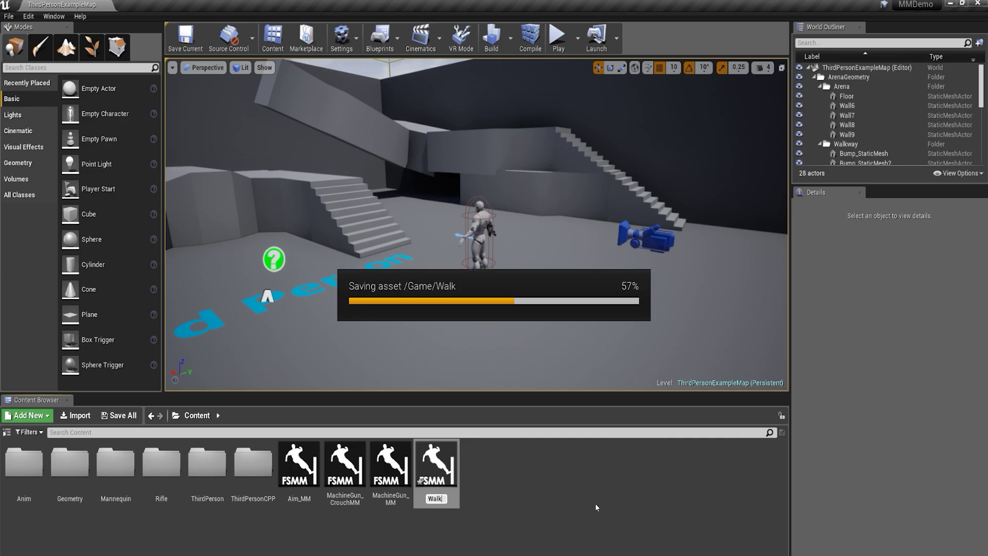
click(351, 520)
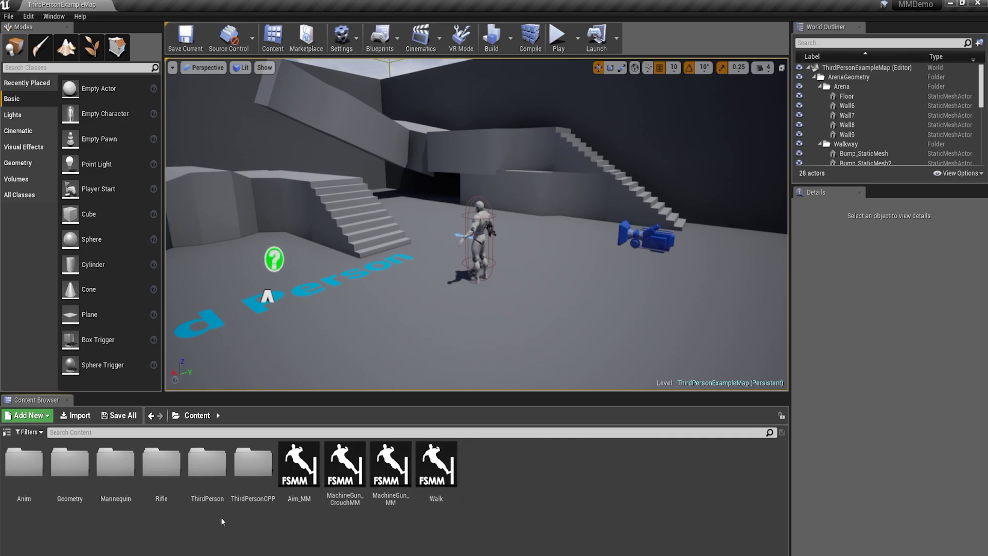
- Open the ThirdPerson_AnimBP animation blueprint from the Anim content folder and maximize its editor window
double_click(253, 463)
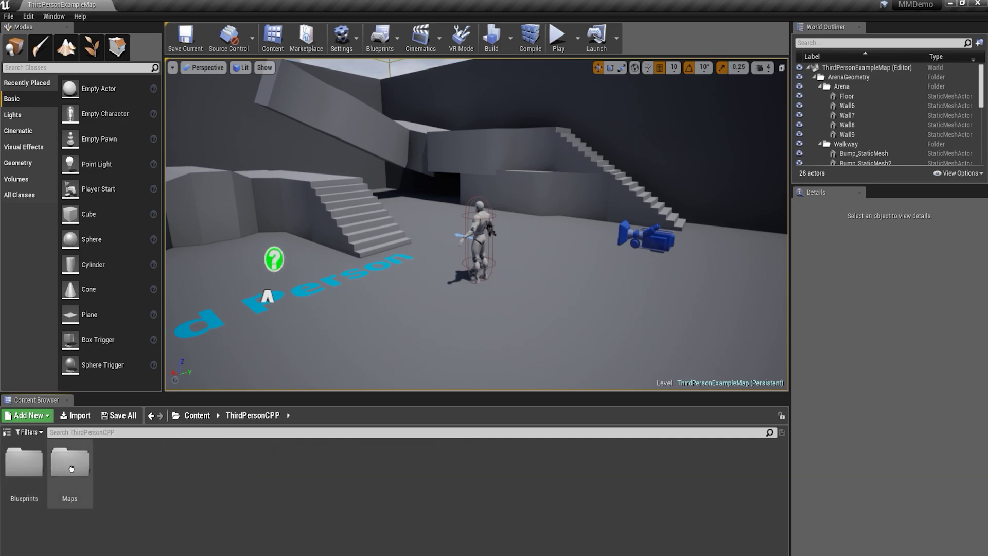
click(197, 415)
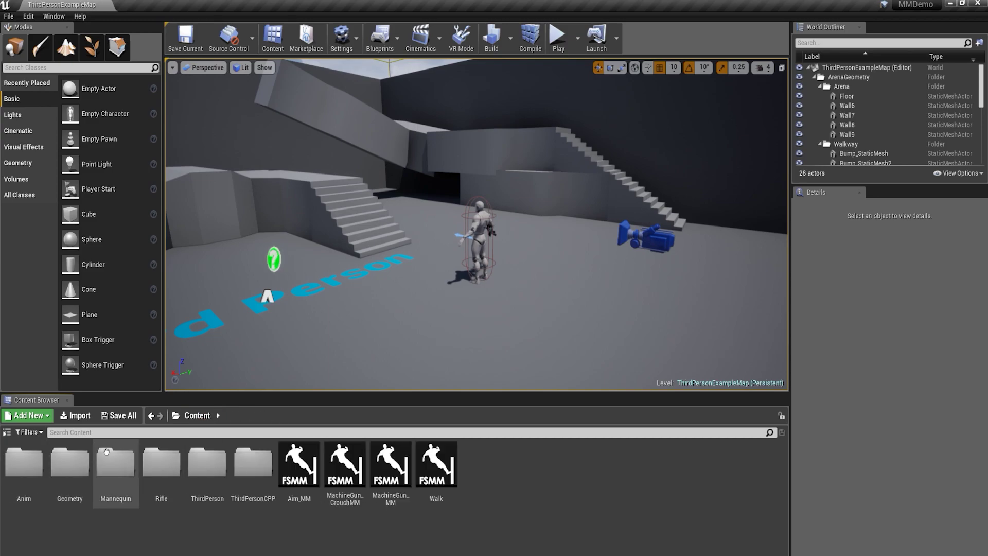
double_click(5, 447)
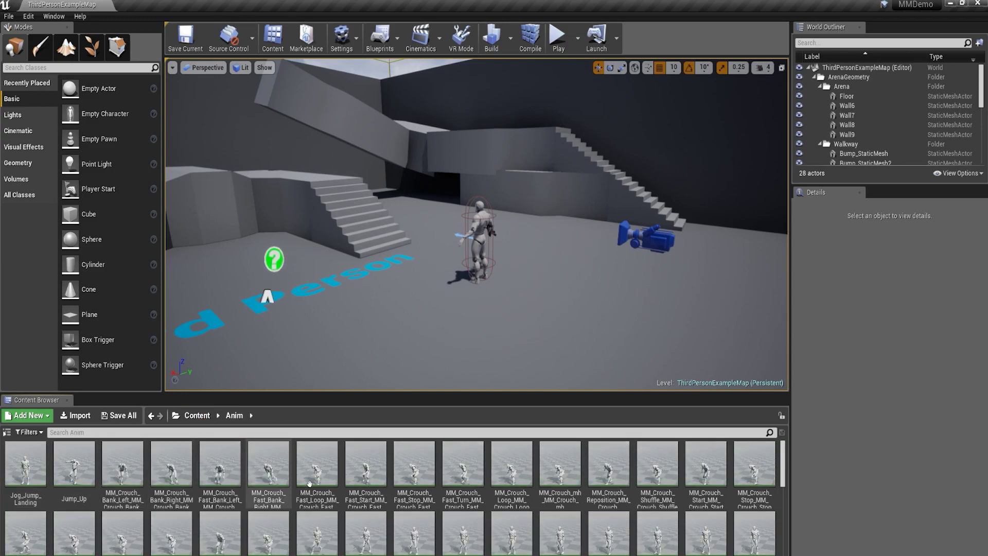
scroll(322, 485, down, 1)
scroll(608, 509, down, 2)
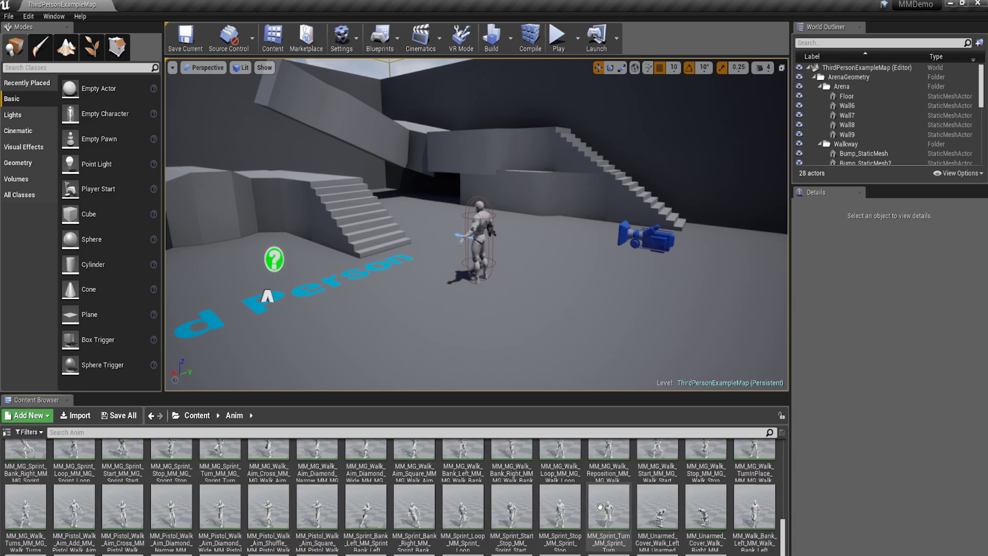
double_click(695, 530)
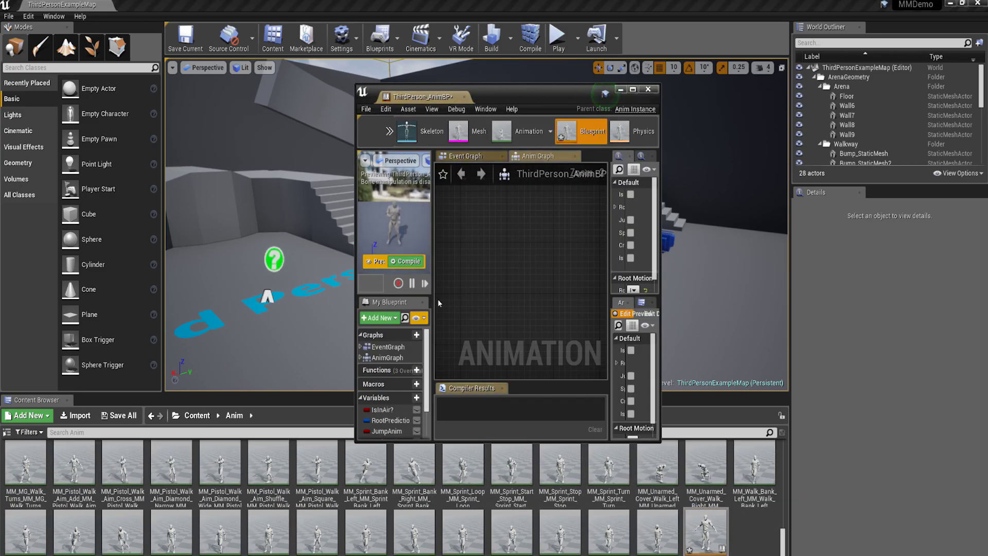
double_click(557, 108)
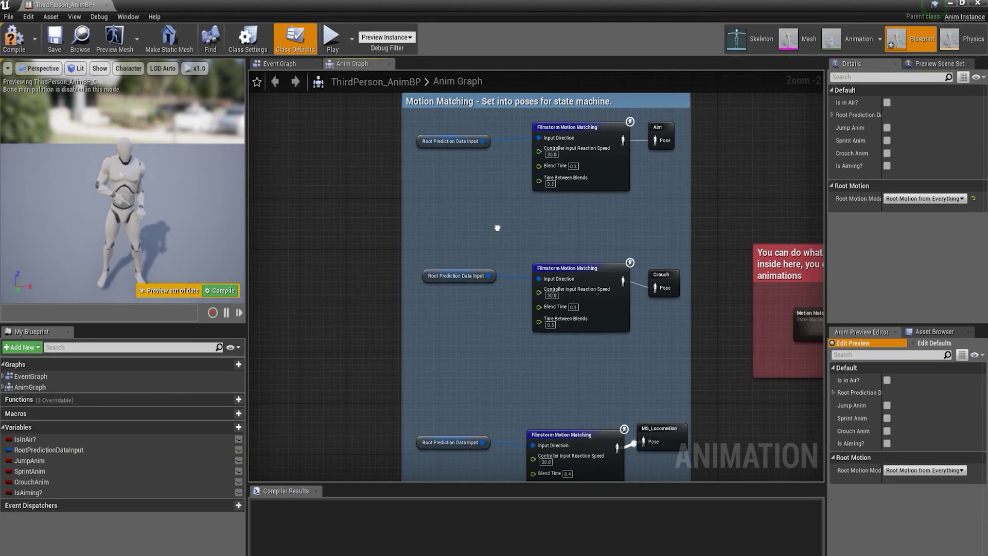
- Assign the Walk Animation Analyzer to the Filmstorm Motion Matching node that feeds the MG_Locomotion cached pose
right_drag(502, 225, 392, 177)
scroll(463, 216, down, 1)
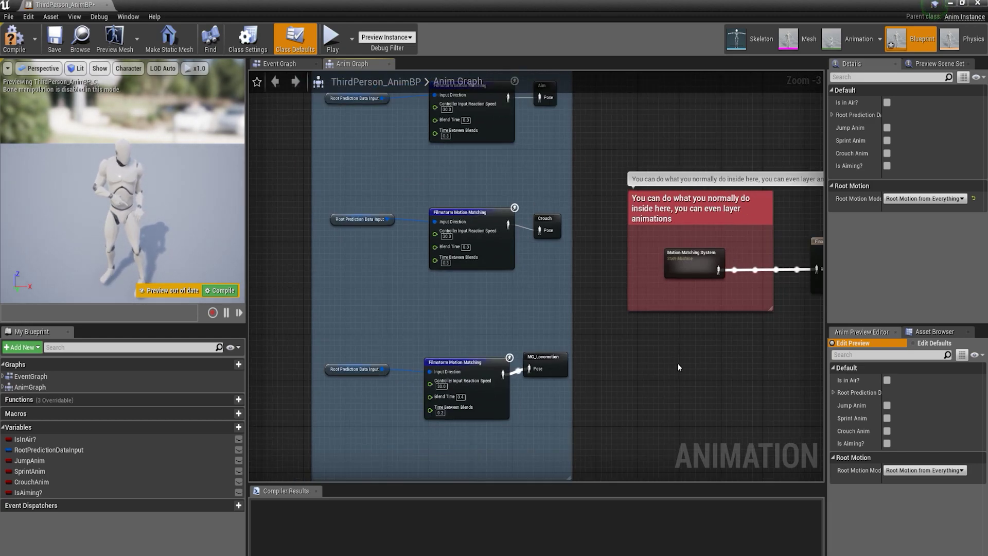
right_drag(589, 313, 578, 337)
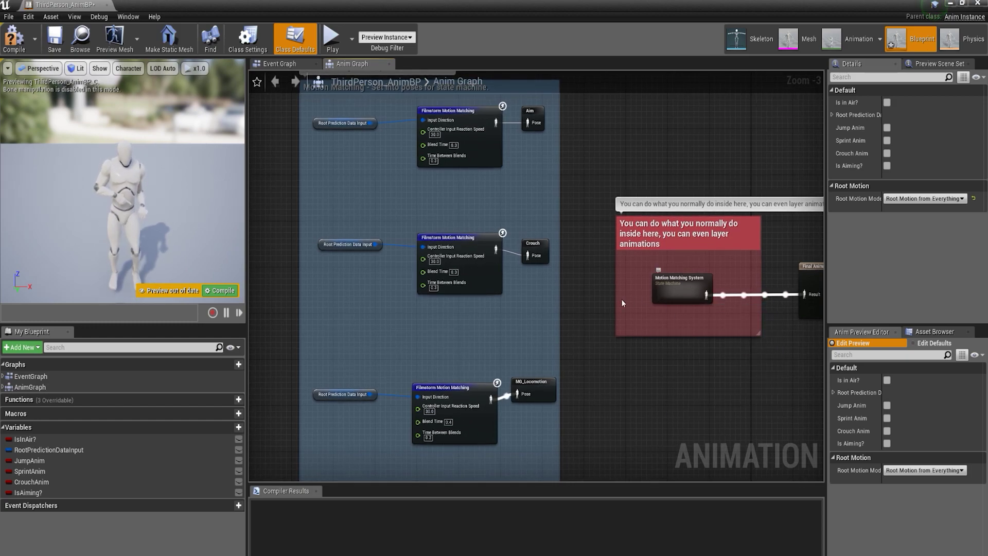
right_drag(575, 305, 645, 194)
mouse_move(600, 281)
mouse_down()
mouse_move(597, 297)
mouse_move(602, 285)
mouse_up()
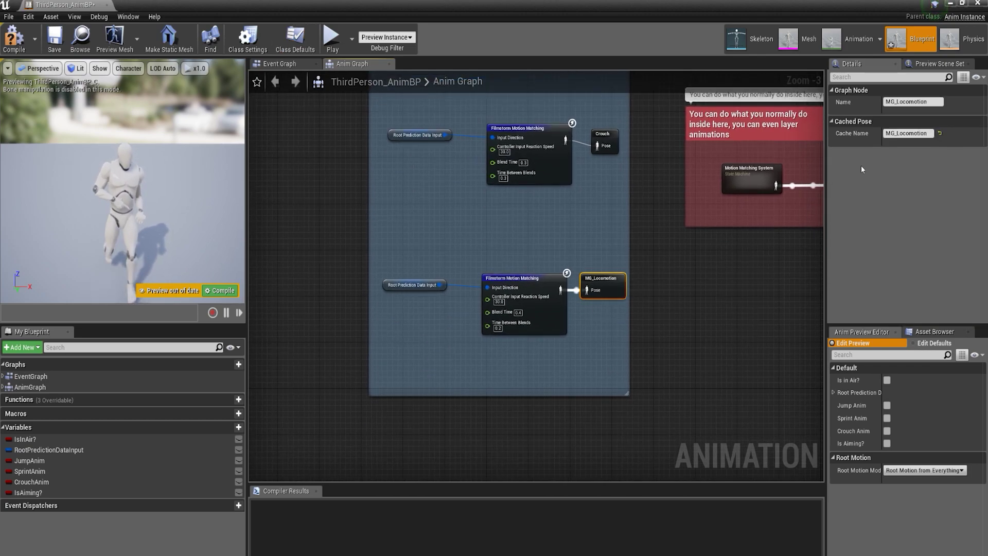
click(500, 287)
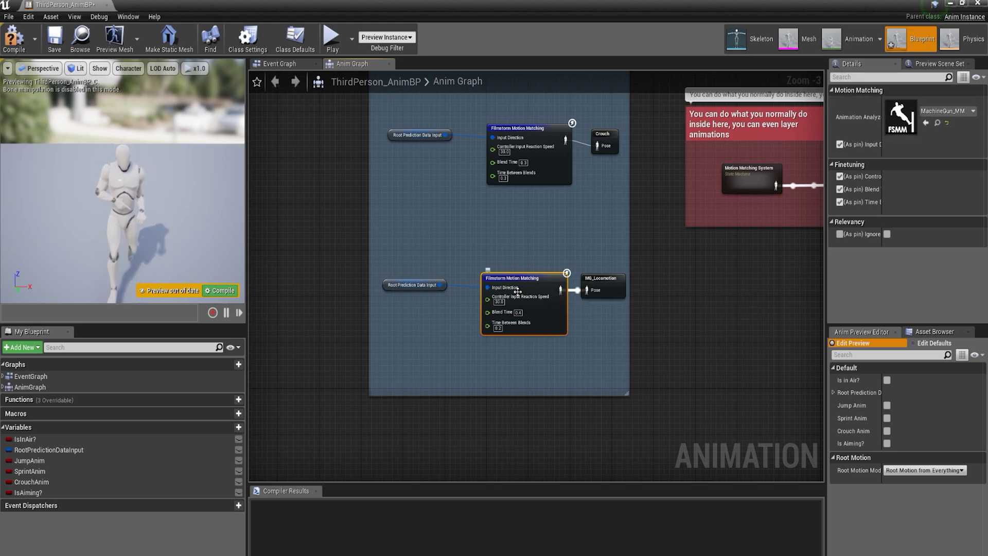
click(949, 111)
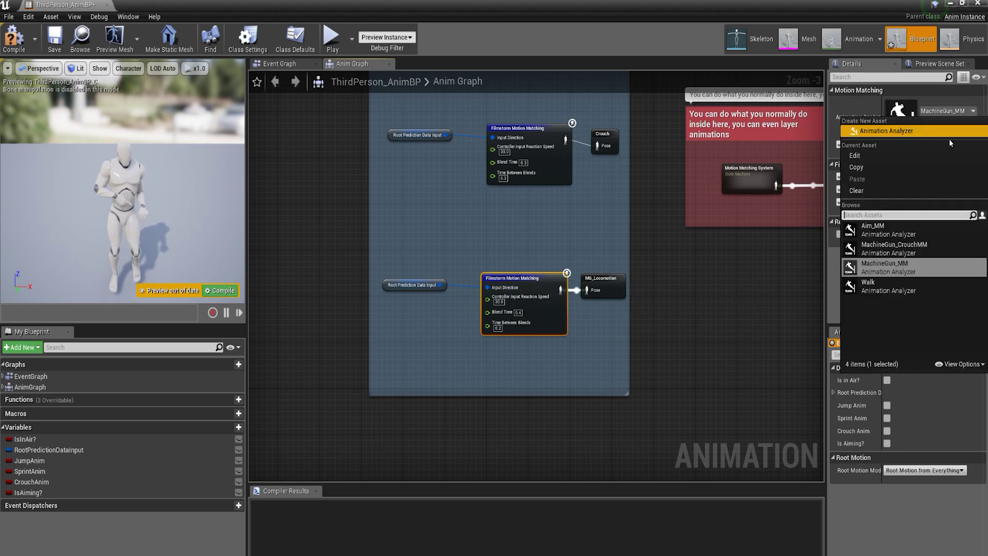
click(894, 288)
click(707, 333)
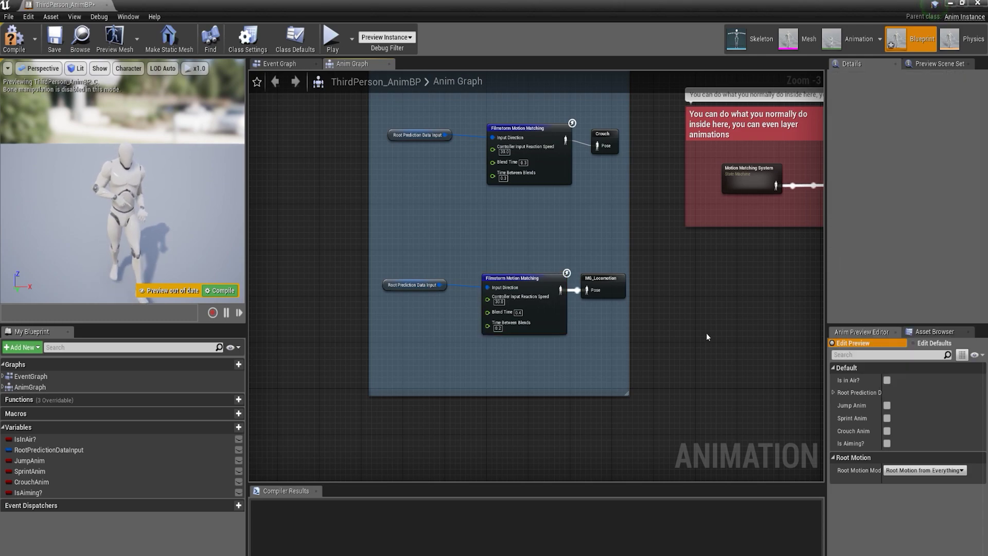
- Compile and save the ThirdPerson_AnimBP animation blueprint
click(14, 37)
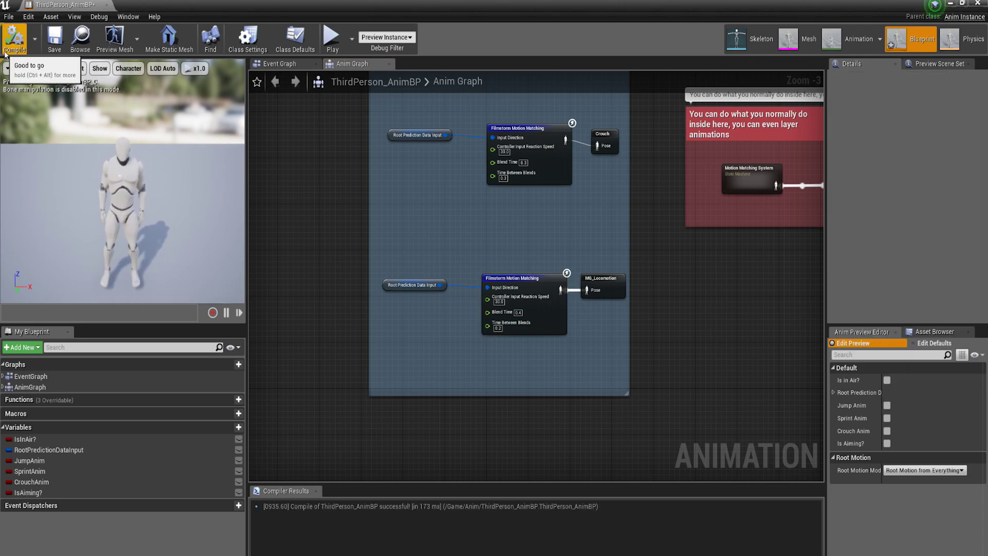
click(66, 40)
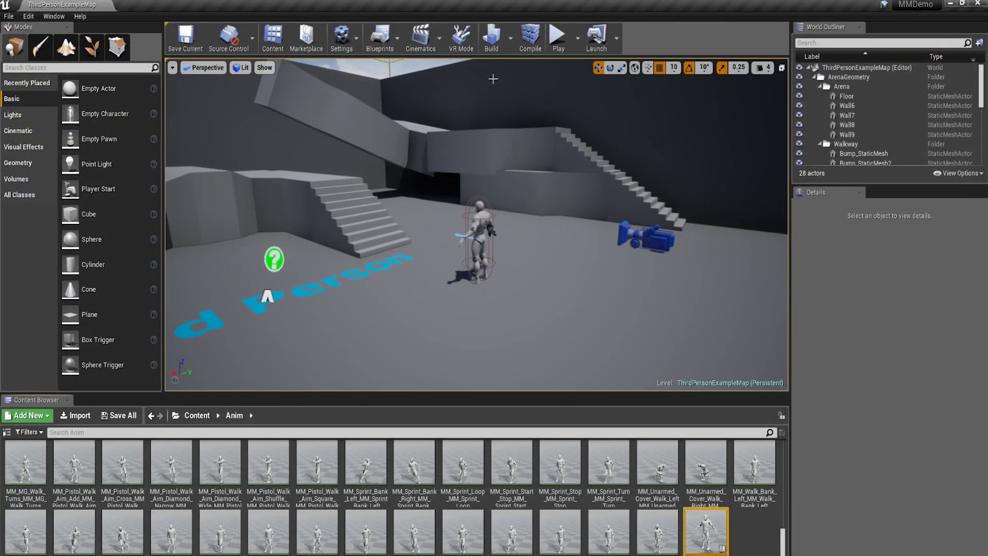
- Play the ThirdPersonExampleMap level and walk the character around in several directions to test the motion-matched walk animations
click(556, 46)
key(w)
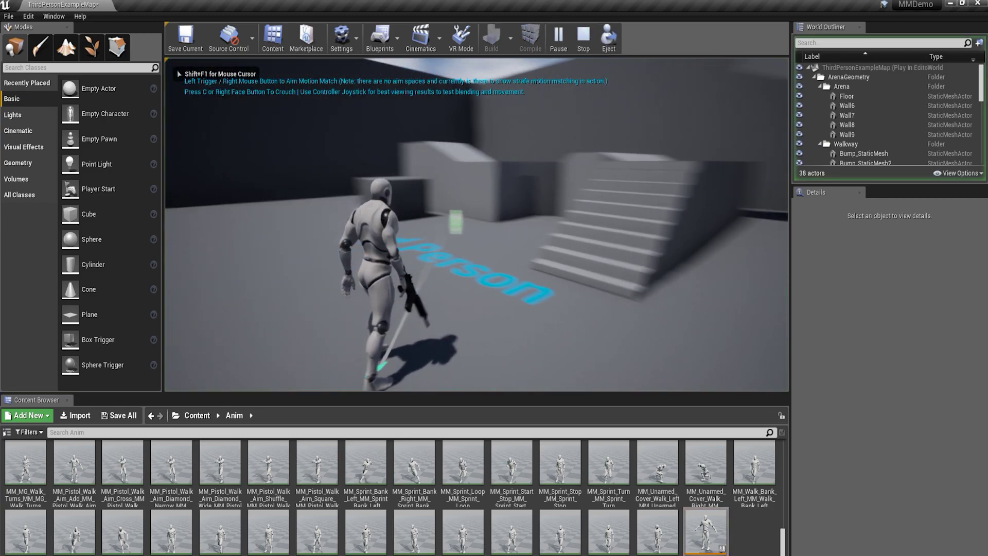
key(w)
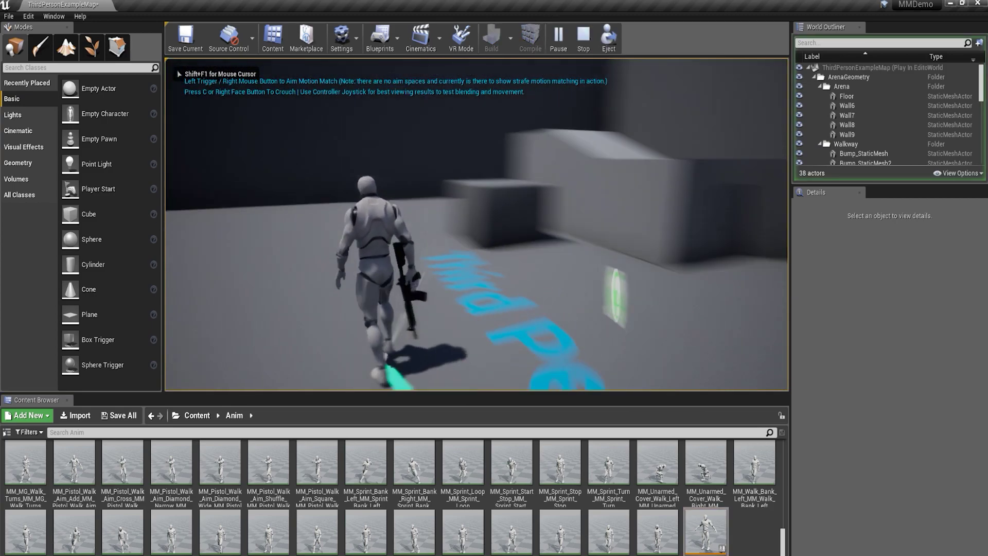
key(w)
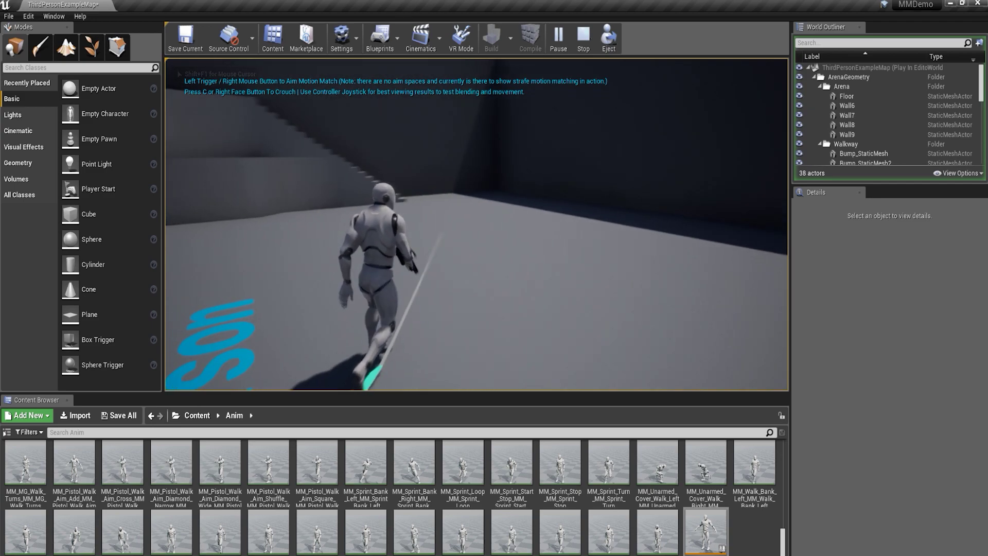
key(w)
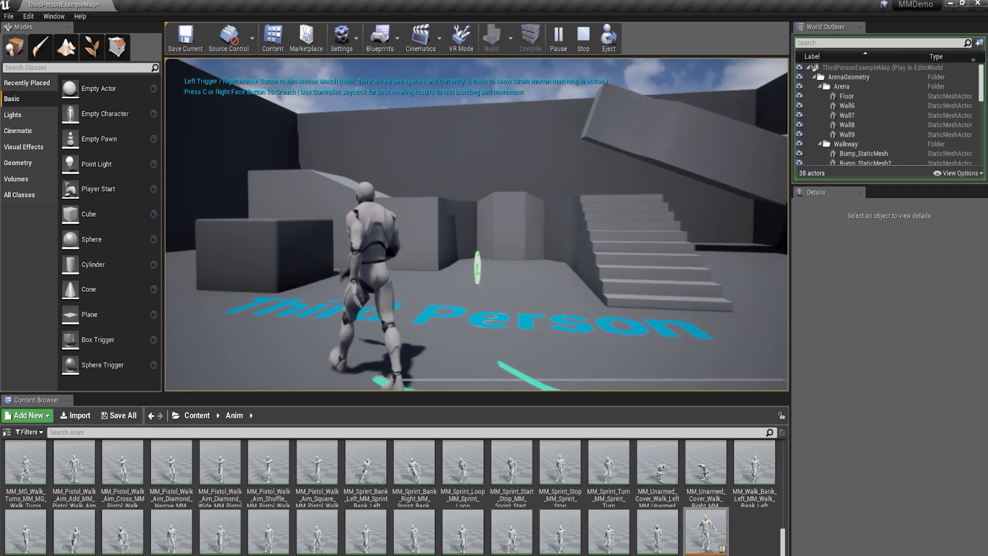